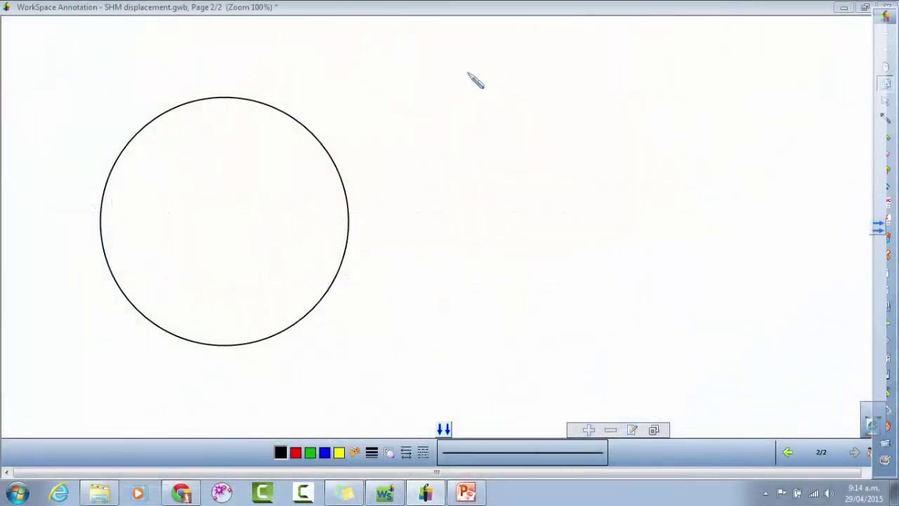
- Handwrite the heading SHM and the equation y = A sin θ beside the circle in black
mouse_move(469, 71)
left_mouse_down()
mouse_move(498, 100)
mouse_move(520, 77)
mouse_move(539, 76)
mouse_move(547, 94)
left_mouse_up()
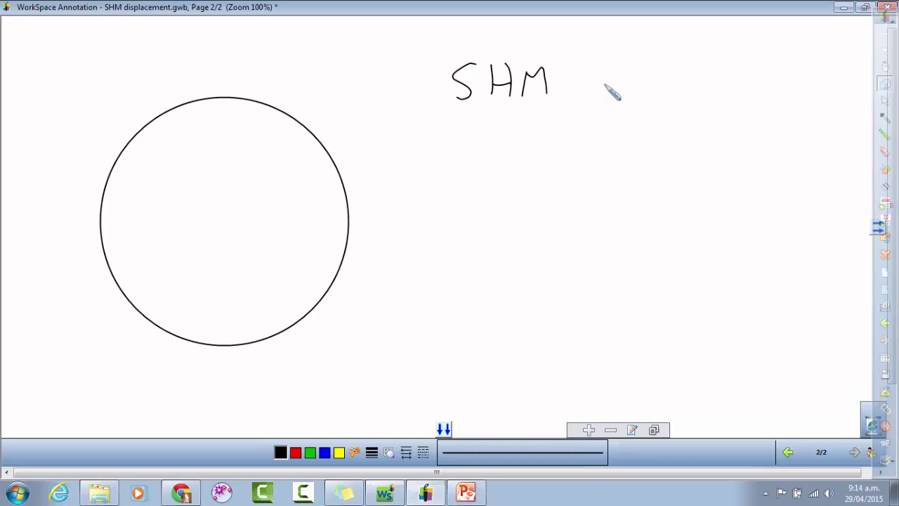
left_click_drag(599, 85, 610, 99)
mouse_move(620, 84)
left_mouse_down()
mouse_move(616, 110)
mouse_move(638, 88)
left_mouse_up()
mouse_move(625, 96)
left_mouse_down()
mouse_move(655, 102)
mouse_move(665, 71)
mouse_move(680, 98)
left_mouse_up()
mouse_move(699, 92)
left_mouse_down()
mouse_move(720, 96)
mouse_move(735, 75)
mouse_move(749, 84)
left_mouse_up()
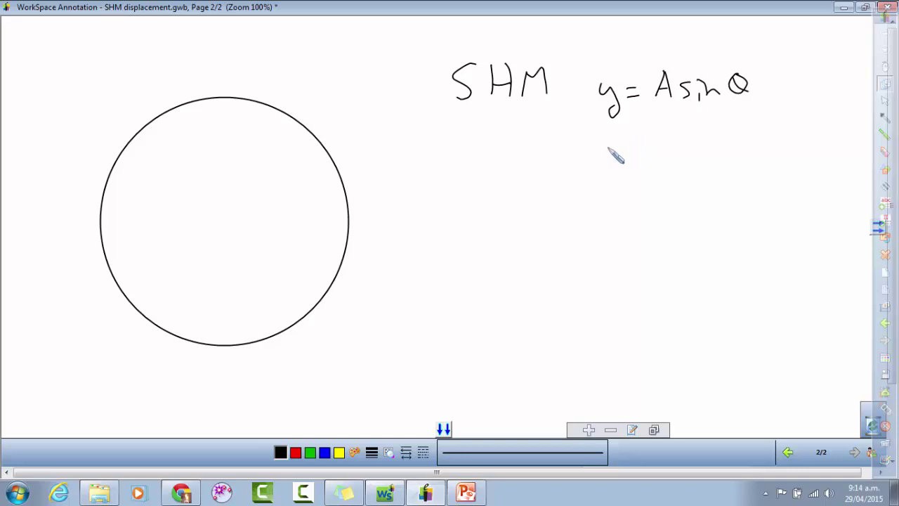
- Write y = A sin ωt on a second line beneath the first equation
mouse_move(606, 143)
left_mouse_down()
mouse_move(616, 169)
mouse_move(652, 141)
left_mouse_up()
left_click_drag(635, 150, 653, 148)
mouse_move(668, 149)
left_mouse_down()
mouse_move(684, 149)
mouse_move(680, 140)
mouse_move(711, 148)
left_mouse_up()
left_click(709, 133)
mouse_move(721, 147)
left_mouse_down()
mouse_move(772, 133)
mouse_move(782, 145)
mouse_move(796, 129)
left_mouse_up()
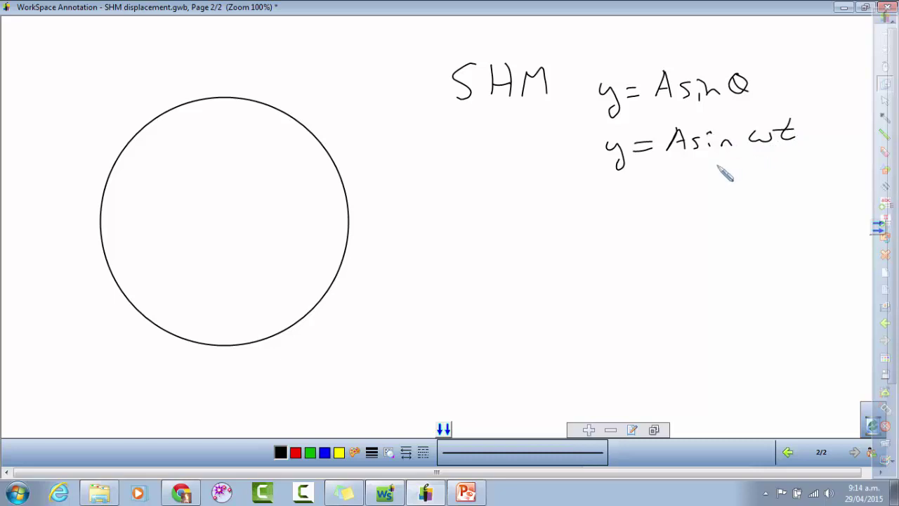
- Erase both y = A sin equations, leaving only the SHM heading
key("e")
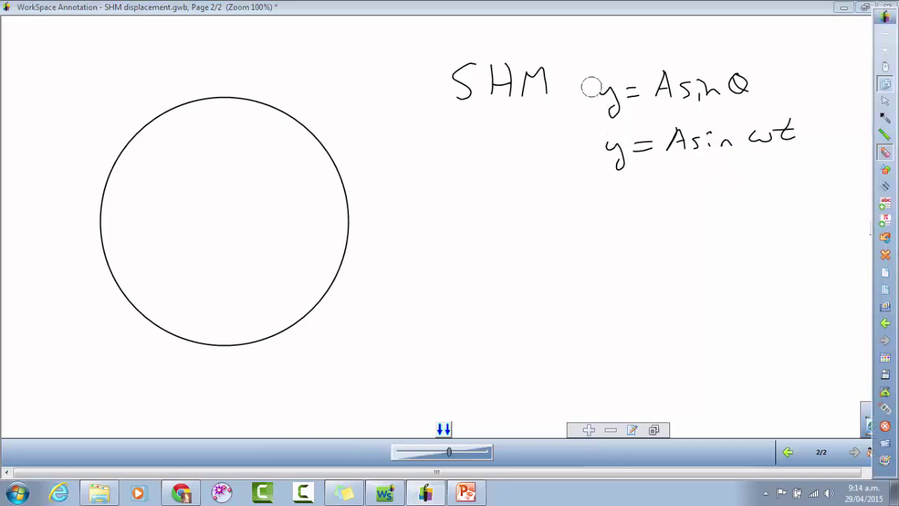
left_click_drag(588, 87, 751, 81)
mouse_move(686, 101)
left_mouse_down()
mouse_move(623, 158)
mouse_move(644, 128)
mouse_move(771, 122)
left_mouse_up()
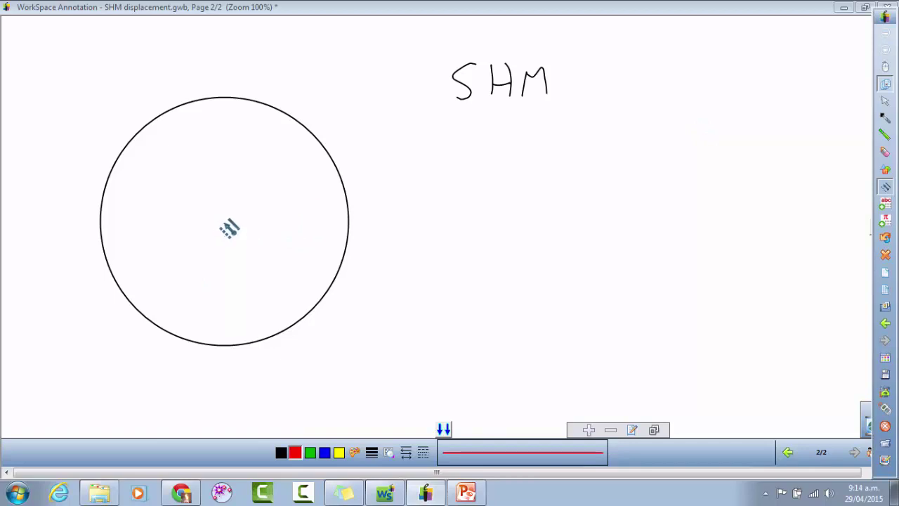
- Draw two red radius arrows: one horizontal to the right edge, one angled up-right
left_click_drag(222, 224, 348, 224)
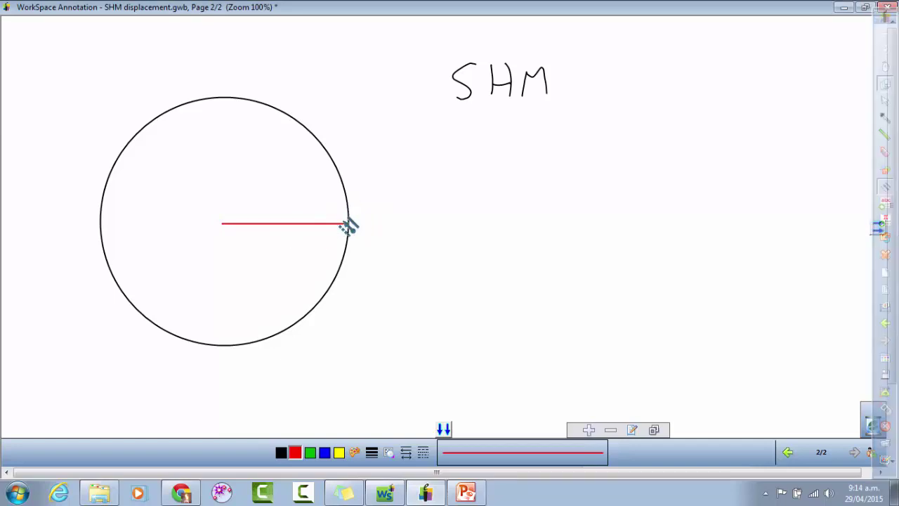
left_click_drag(340, 213, 343, 232)
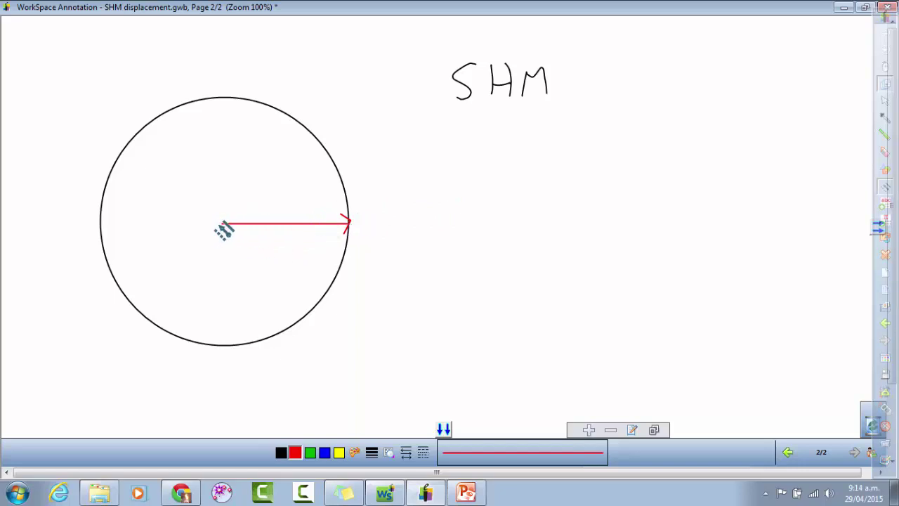
mouse_move(222, 223)
left_mouse_down()
mouse_move(294, 123)
mouse_move(287, 114)
mouse_move(289, 128)
left_mouse_up()
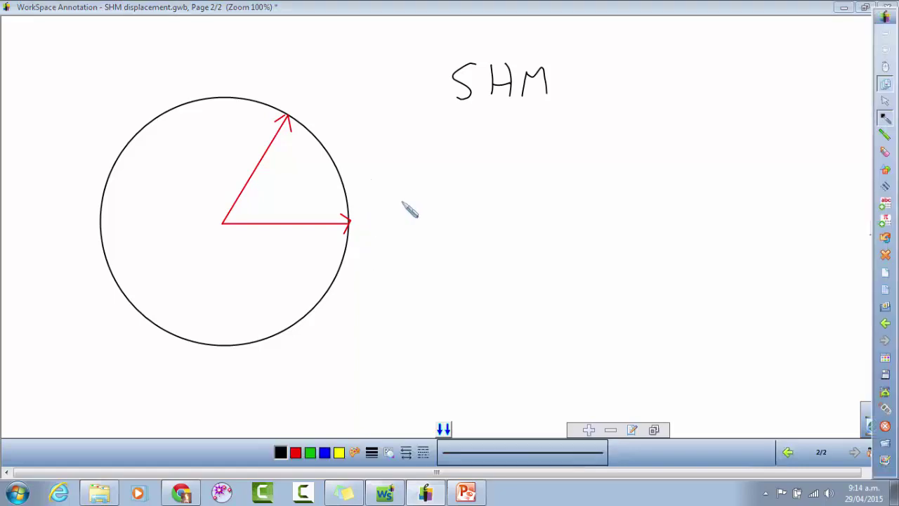
- Draw a black curved rotation arrow beside the circle and mark angle θ between the radii
mouse_move(391, 213)
left_mouse_down()
mouse_move(369, 133)
mouse_move(331, 101)
left_mouse_up()
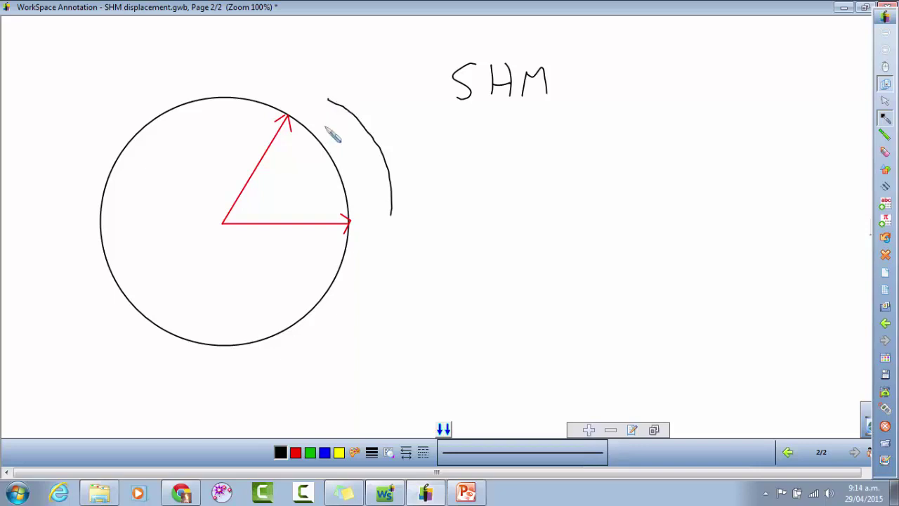
mouse_move(328, 110)
left_mouse_down()
mouse_move(328, 97)
mouse_move(345, 95)
left_mouse_up()
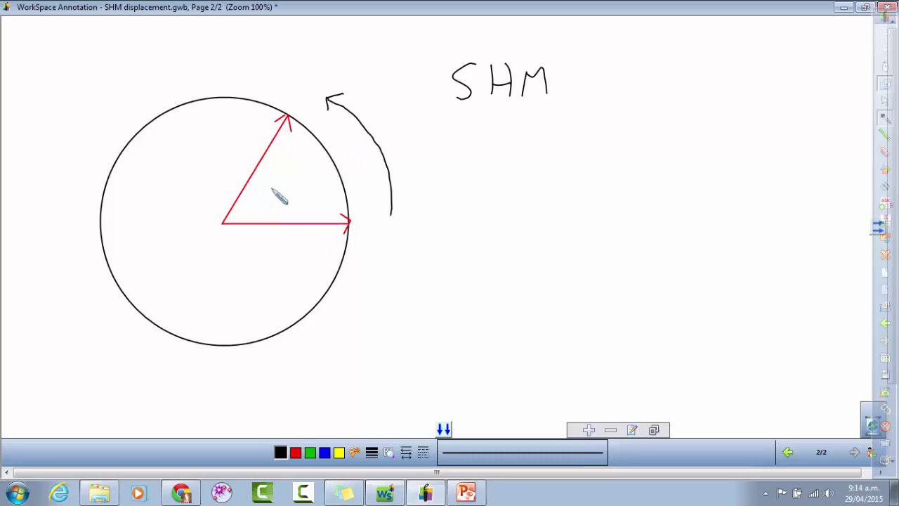
mouse_move(251, 181)
left_mouse_down()
mouse_move(269, 218)
mouse_move(260, 208)
left_mouse_up()
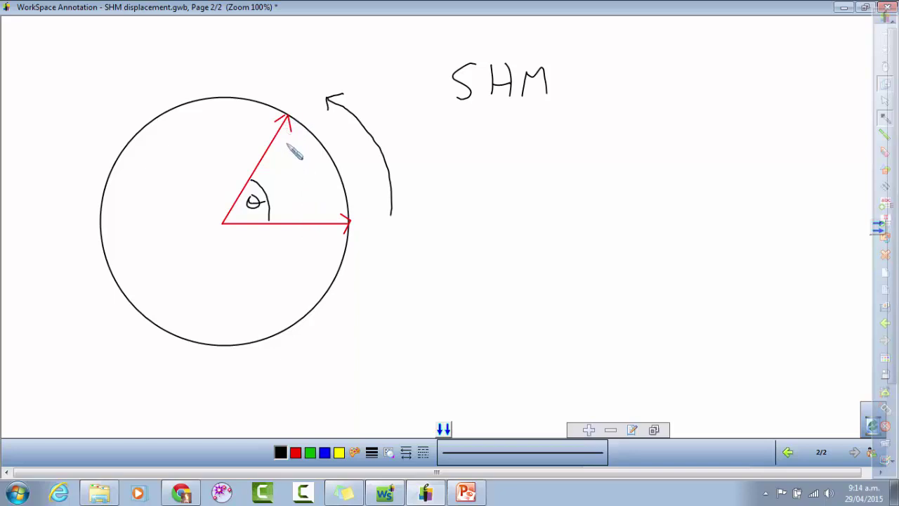
- Draw a straight blue tangent arrow from the angled radius tip and label it v
key("ctrl+p")
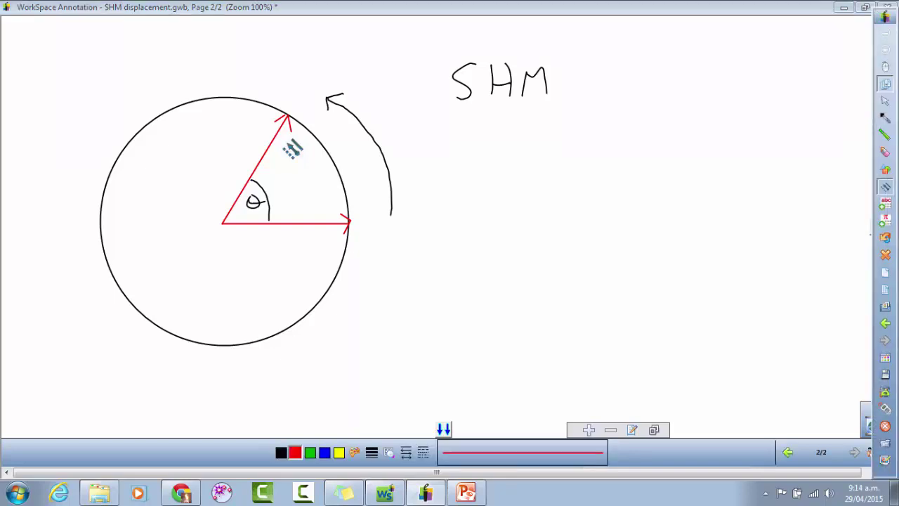
left_click(325, 454)
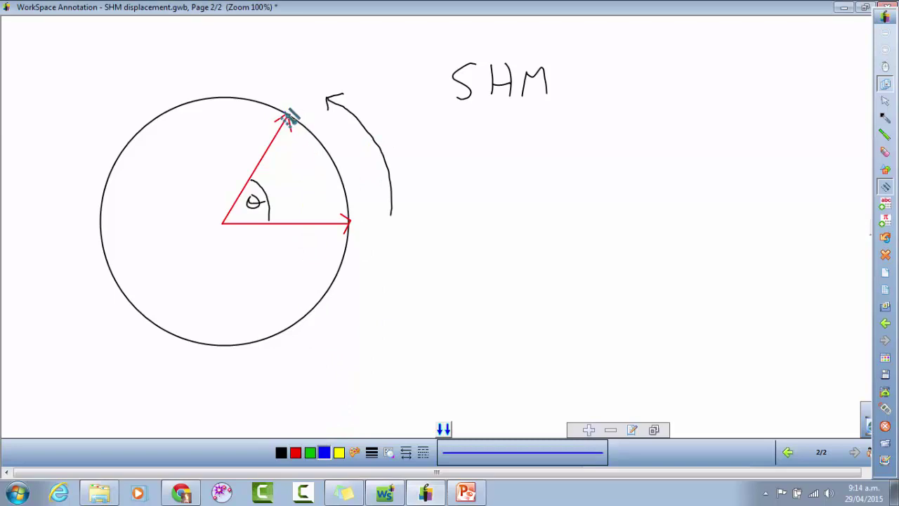
mouse_move(287, 113)
left_mouse_down()
mouse_move(229, 79)
mouse_move(233, 110)
mouse_move(239, 75)
left_mouse_up()
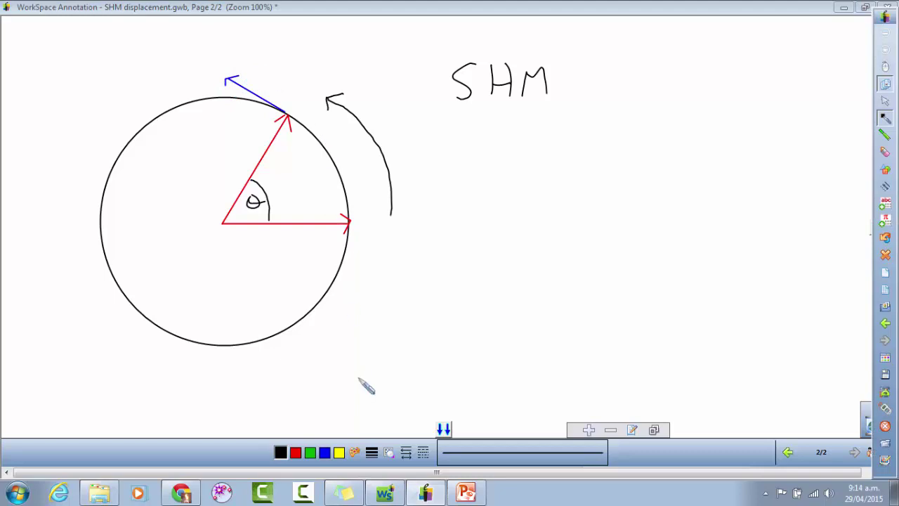
left_click(324, 451)
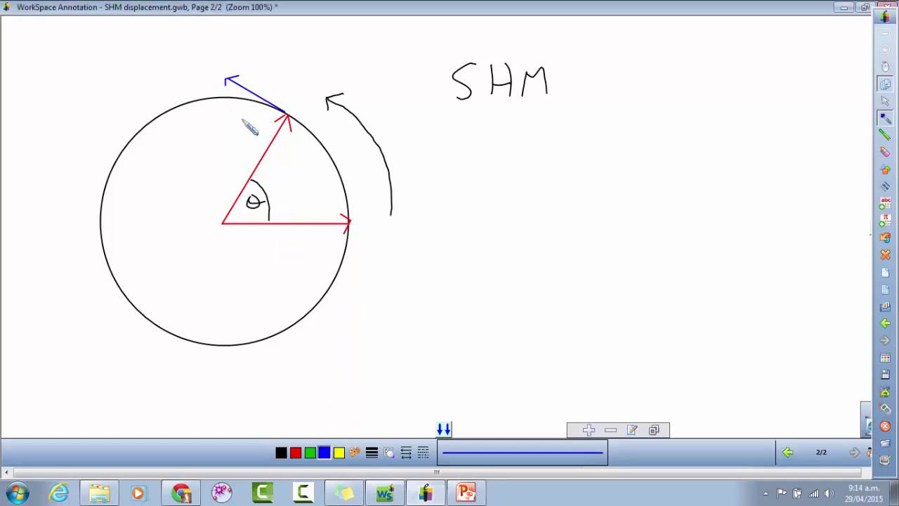
mouse_move(237, 98)
left_mouse_down()
mouse_move(242, 109)
mouse_move(246, 96)
left_mouse_up()
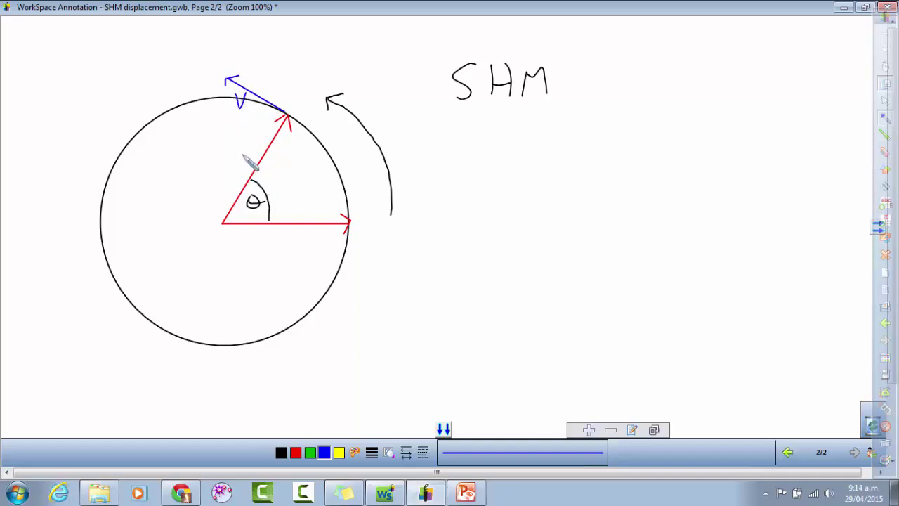
- Label the angled radius A, then write v = rω and v = Aω in blue below SHM
mouse_move(241, 172)
left_mouse_down()
mouse_move(238, 154)
mouse_move(254, 163)
left_mouse_up()
mouse_move(603, 123)
left_mouse_down()
mouse_move(610, 137)
mouse_move(619, 123)
mouse_move(636, 130)
left_mouse_up()
mouse_move(623, 135)
left_mouse_down()
mouse_move(663, 124)
mouse_move(680, 132)
mouse_move(694, 115)
left_mouse_up()
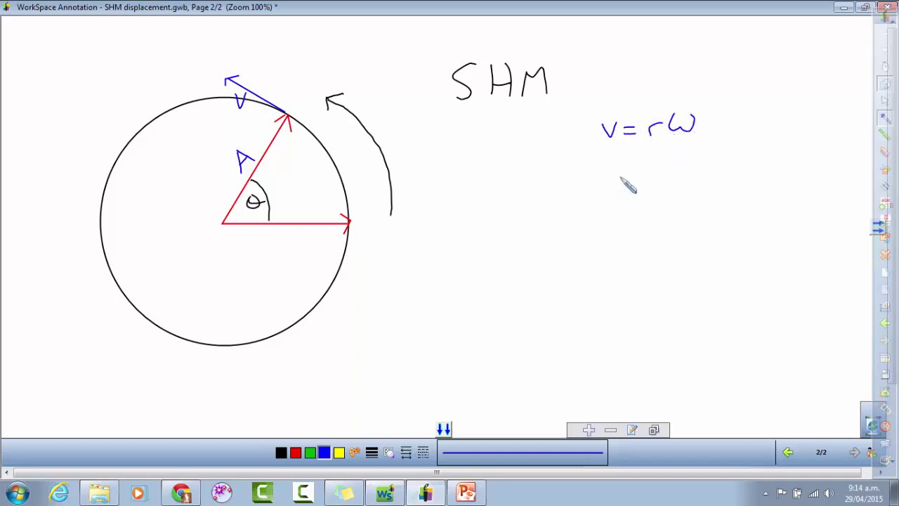
left_click_drag(609, 162, 642, 162)
mouse_move(629, 169)
left_mouse_down()
mouse_move(669, 157)
mouse_move(673, 169)
mouse_move(668, 162)
mouse_move(687, 167)
mouse_move(698, 154)
left_mouse_up()
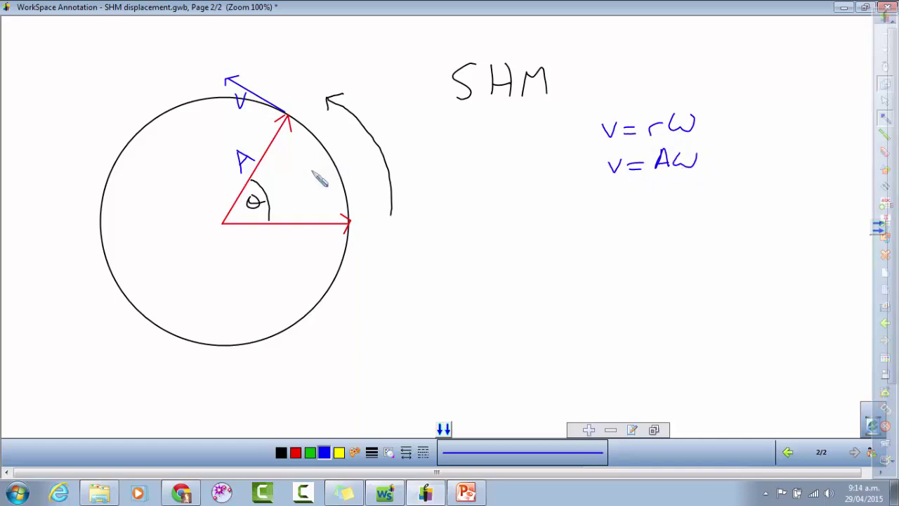
- Replace the tangent arrow's v label with Aω in blue pen
key("e")
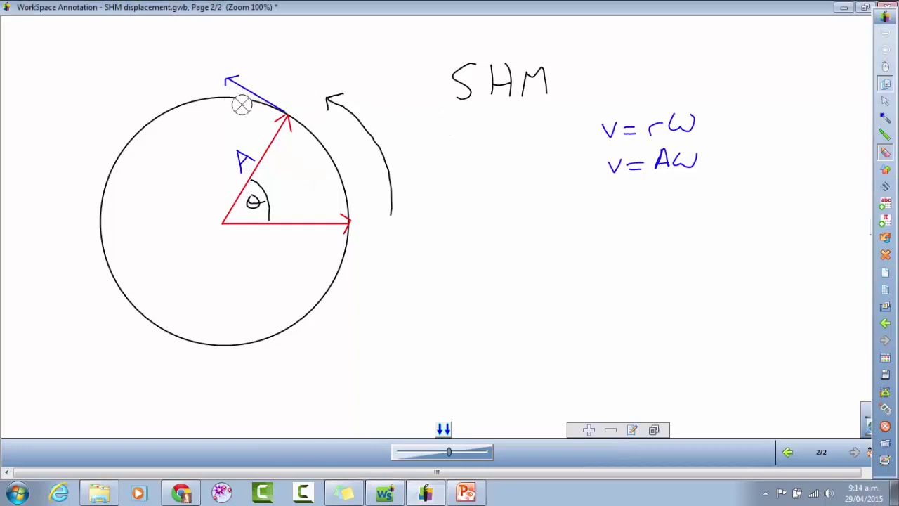
key("p")
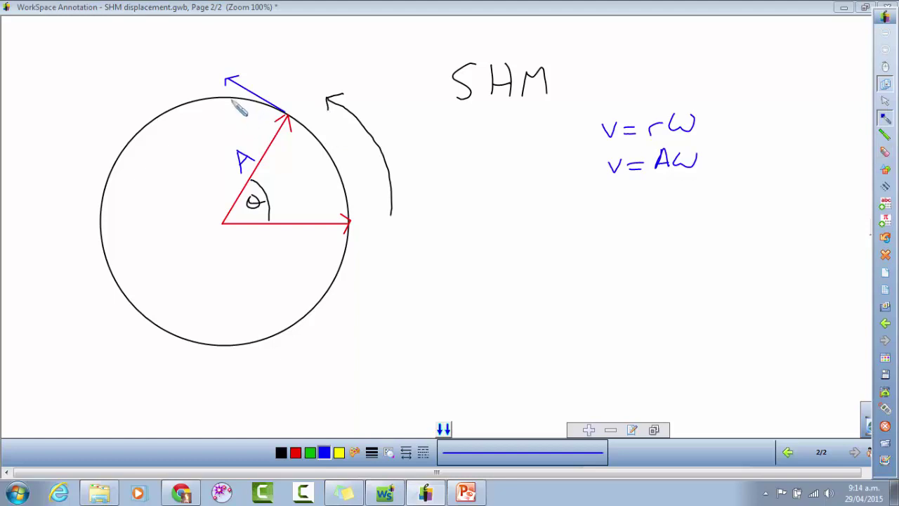
mouse_move(236, 97)
left_mouse_down()
mouse_move(231, 111)
mouse_move(265, 112)
left_mouse_up()
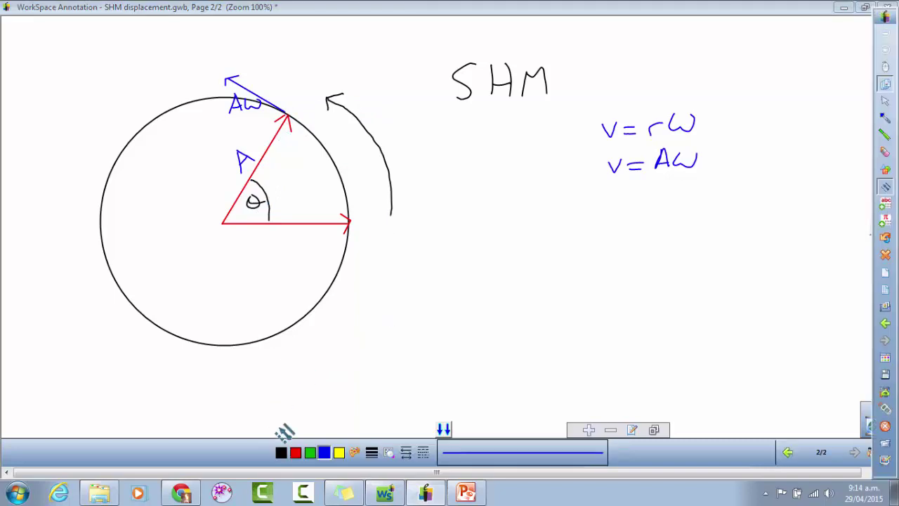
- Draw a green vertical arrow with arrowhead up from radius A's tip and label it V
left_click(281, 455)
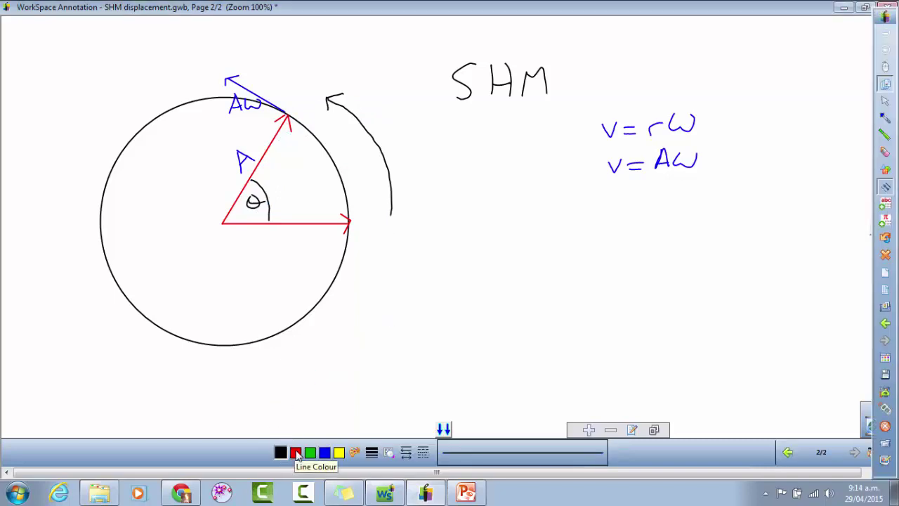
left_click(310, 453)
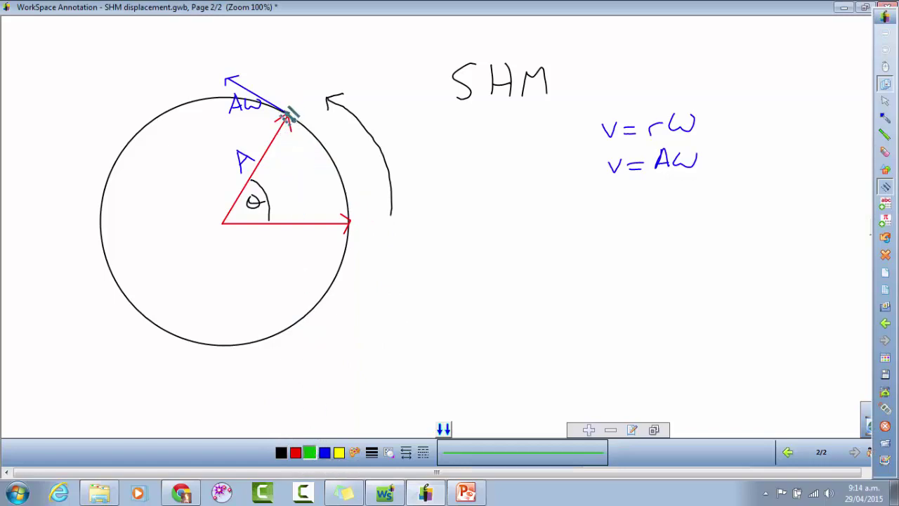
left_click_drag(288, 117, 288, 76)
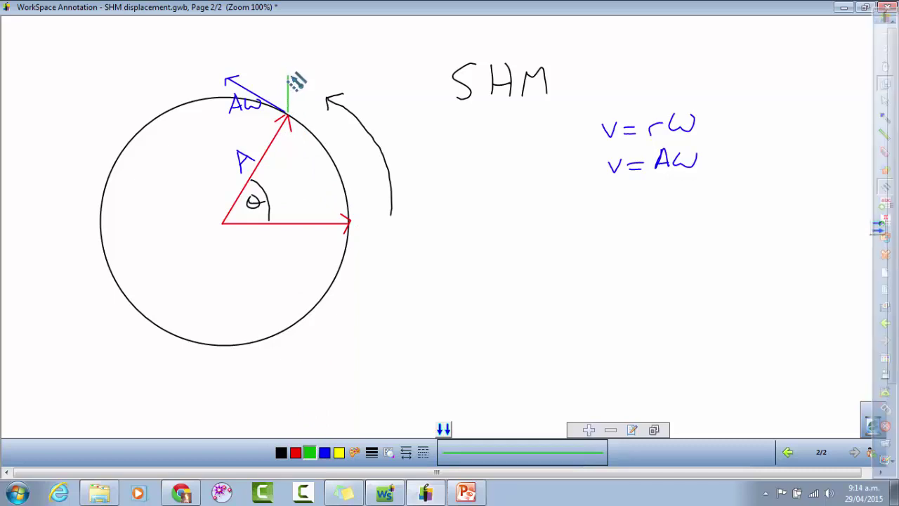
left_click_drag(288, 73, 282, 79)
left_click_drag(288, 74, 293, 80)
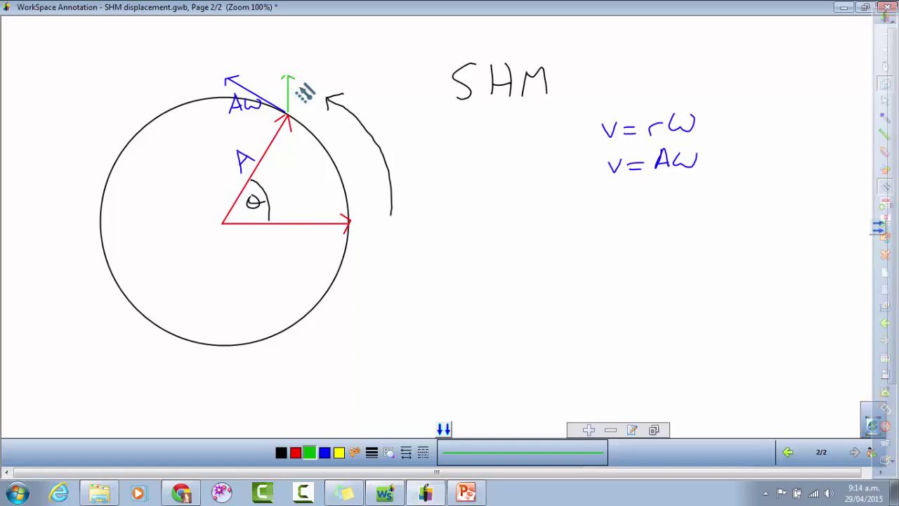
left_click(324, 452)
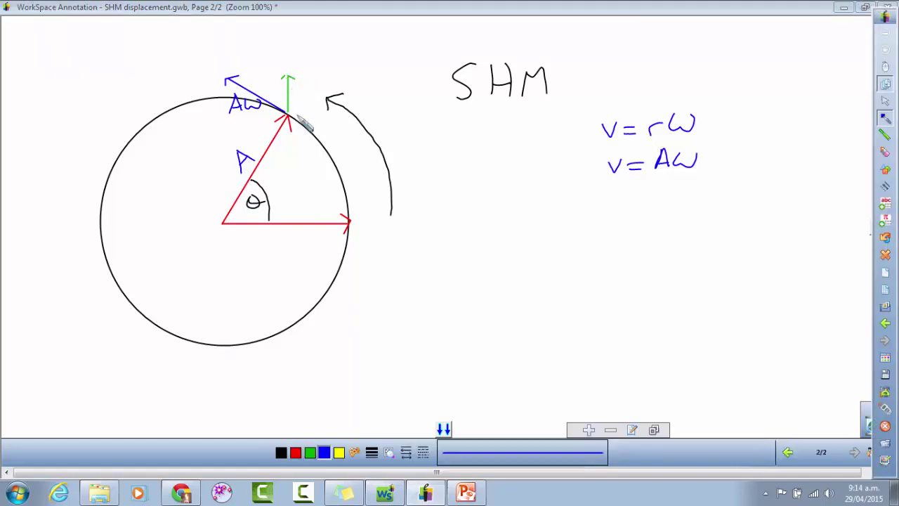
left_click(310, 452)
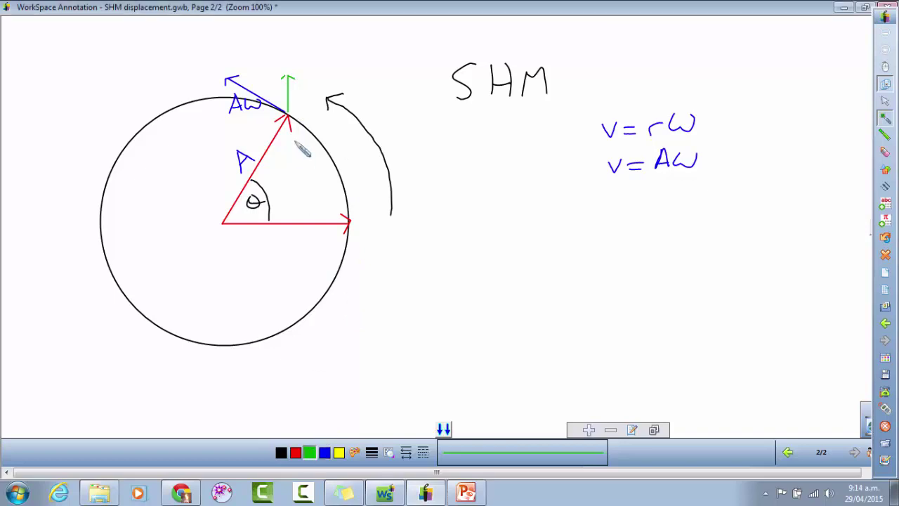
left_click_drag(308, 103, 304, 90)
- Draw a black θ arc between the blue Aω arrow and the green V arrow
left_click(282, 453)
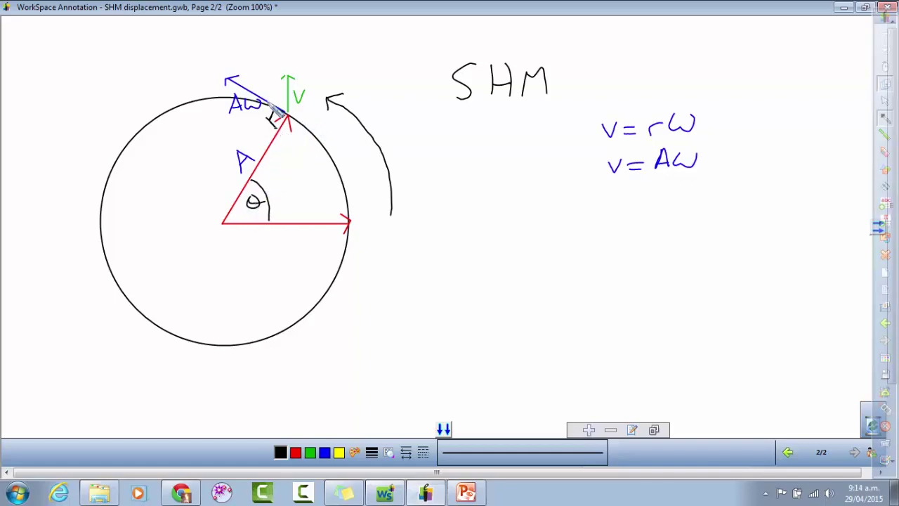
left_click_drag(269, 105, 285, 99)
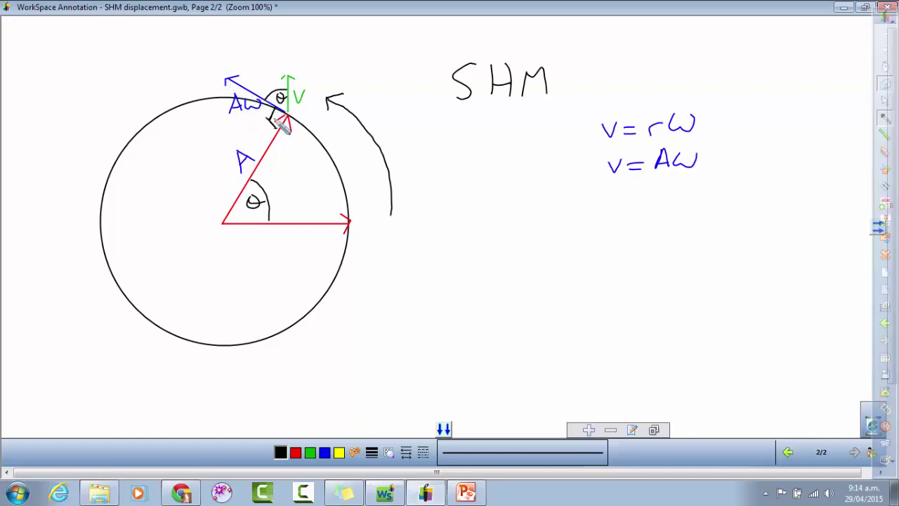
- Draw a yellow line above the Aω arrow, undo it, then erase Aω's left arrowhead
left_click(340, 453)
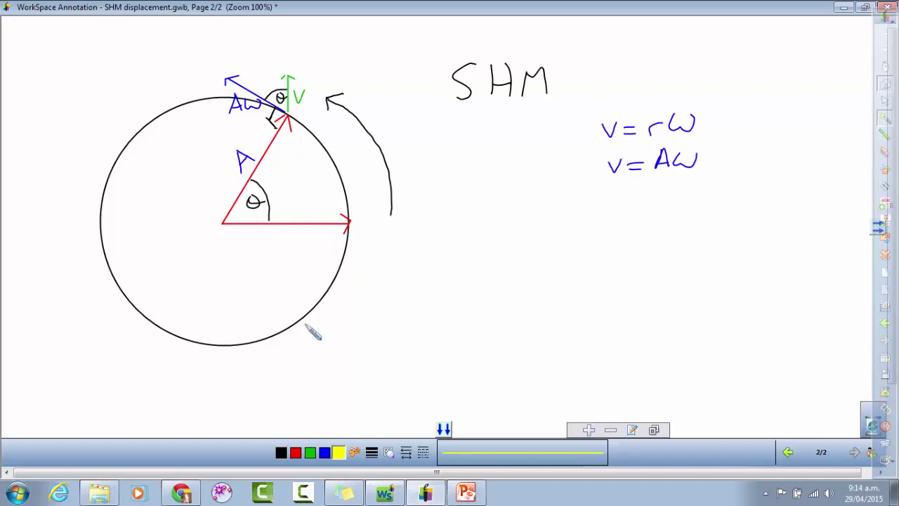
left_click_drag(229, 76, 288, 76)
key("ctrl+z")
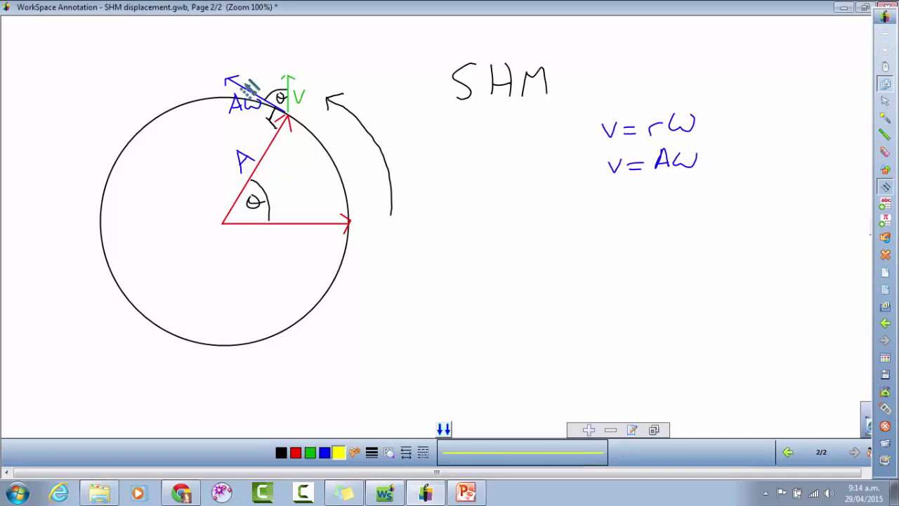
mouse_move(250, 88)
left_mouse_down()
mouse_move(234, 80)
mouse_move(288, 75)
left_mouse_up()
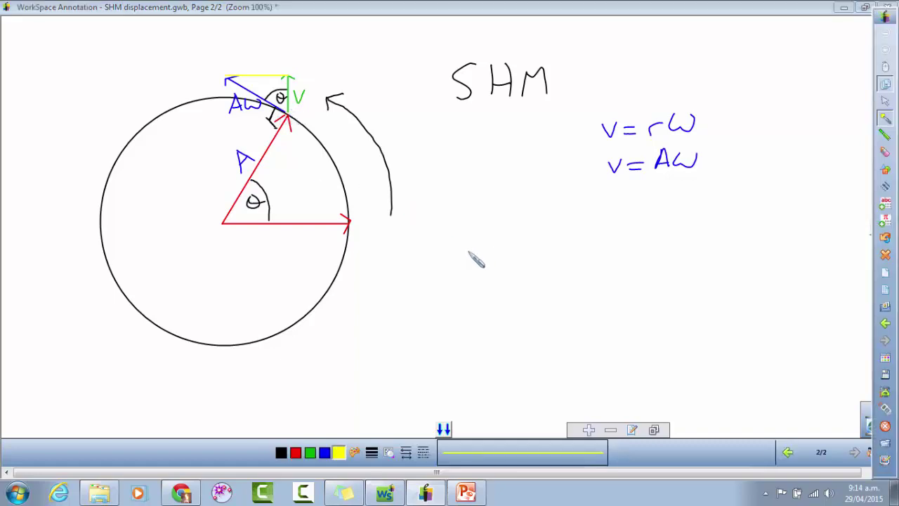
- Circle the green V label and write V = cos θ Aω in black below the blue equations
left_click(281, 452)
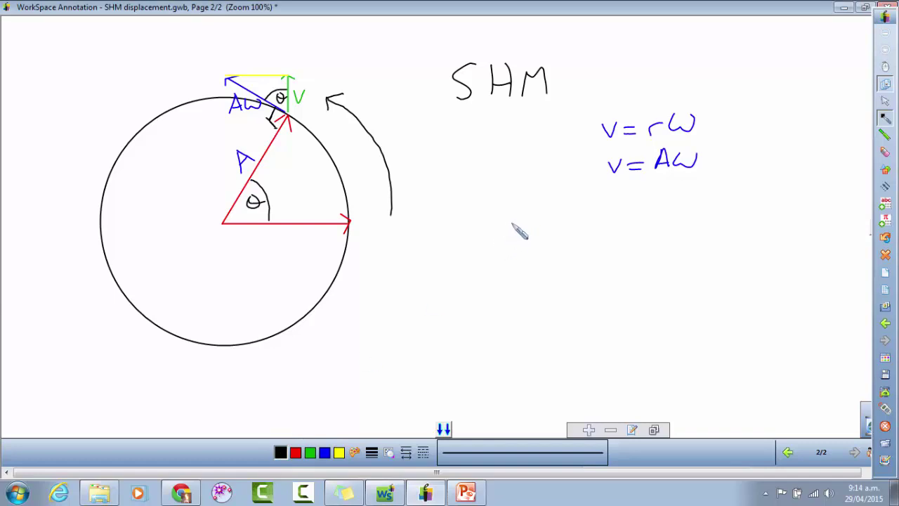
left_click_drag(511, 222, 524, 225)
mouse_move(311, 88)
left_mouse_down()
mouse_move(302, 92)
mouse_move(303, 105)
mouse_move(311, 85)
left_mouse_up()
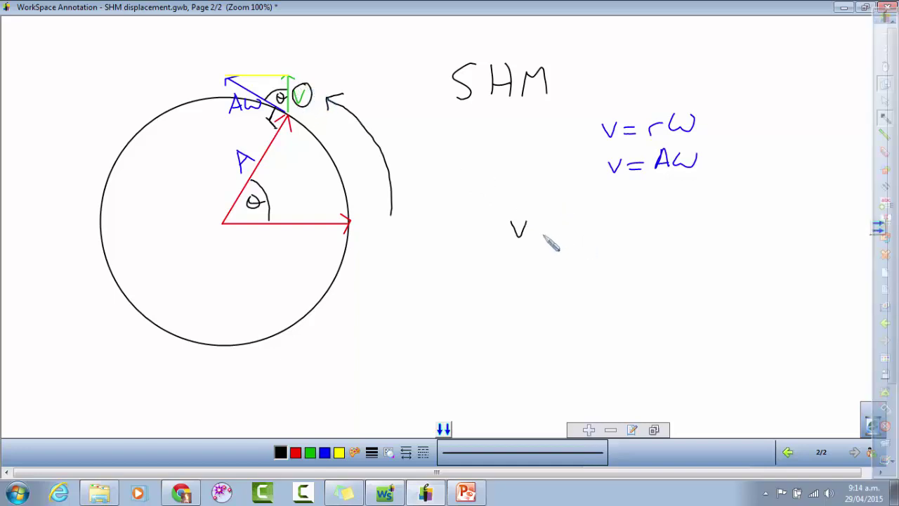
mouse_move(536, 227)
left_mouse_down()
mouse_move(554, 226)
mouse_move(554, 235)
left_mouse_up()
mouse_move(581, 226)
left_mouse_down()
mouse_move(580, 237)
mouse_move(595, 228)
mouse_move(603, 237)
mouse_move(666, 218)
mouse_move(676, 234)
mouse_move(672, 225)
mouse_move(702, 224)
left_mouse_up()
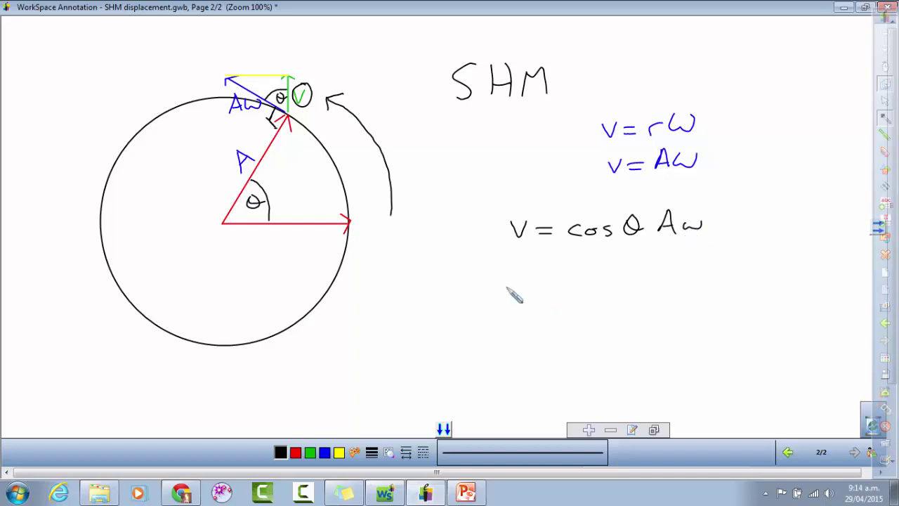
- Handwrite v = Aω cos θ on the next line with θ = ωt beside it
left_click_drag(515, 283, 546, 282)
mouse_move(535, 291)
left_mouse_down()
mouse_move(561, 286)
mouse_move(566, 274)
mouse_move(575, 298)
left_mouse_up()
left_click_drag(560, 289, 572, 290)
mouse_move(580, 285)
left_mouse_down()
mouse_move(597, 297)
mouse_move(594, 285)
mouse_move(611, 291)
left_mouse_up()
mouse_move(619, 283)
left_mouse_down()
mouse_move(630, 291)
mouse_move(664, 274)
mouse_move(673, 281)
left_mouse_up()
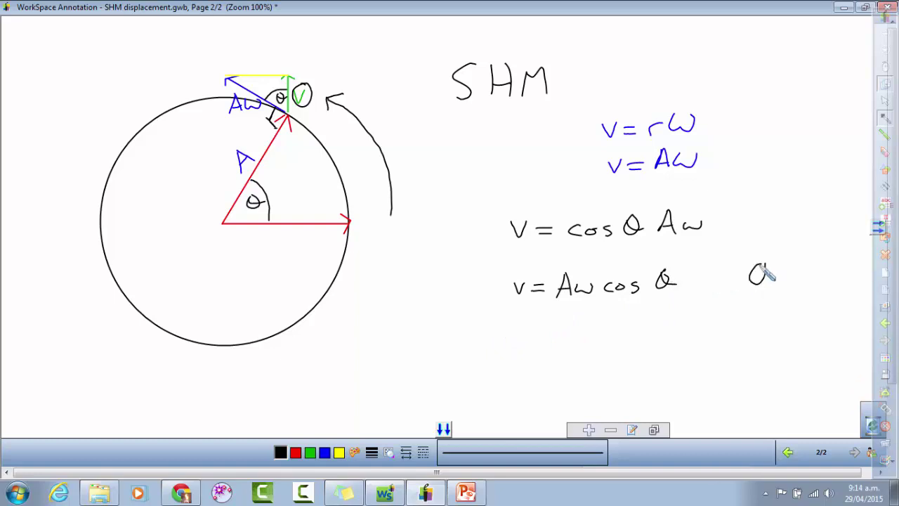
mouse_move(766, 271)
left_mouse_down()
mouse_move(789, 273)
mouse_move(808, 286)
mouse_move(835, 265)
left_mouse_up()
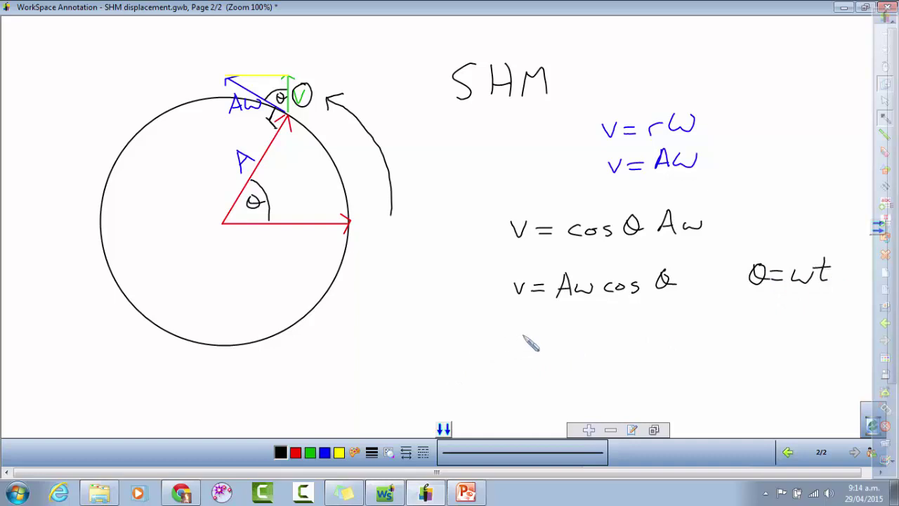
- Write v = Aω cos θ again on a third line below
mouse_move(514, 338)
left_mouse_down()
mouse_move(579, 332)
mouse_move(581, 344)
mouse_move(596, 346)
mouse_move(637, 349)
left_mouse_up()
left_click_drag(650, 340, 659, 346)
mouse_move(673, 337)
left_mouse_down()
mouse_move(668, 347)
mouse_move(691, 344)
mouse_move(699, 331)
left_mouse_up()
left_click_drag(685, 337, 703, 338)
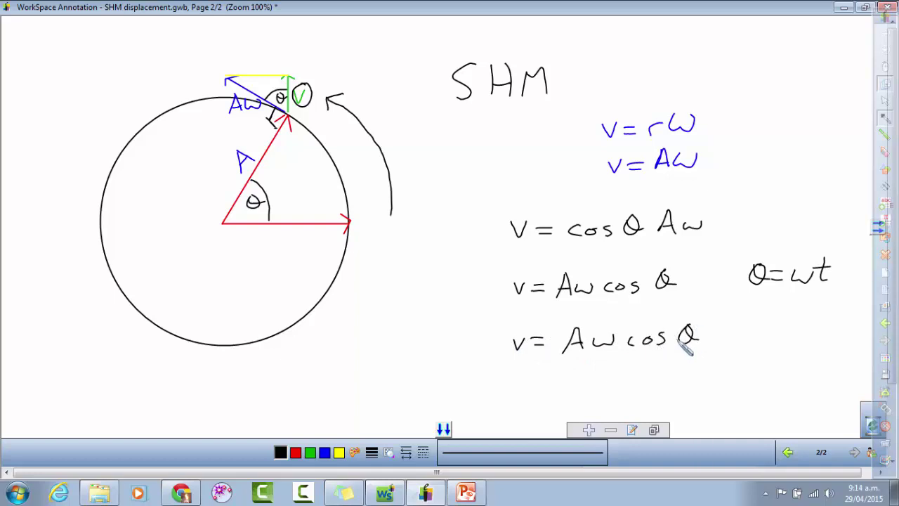
- Replace the θ on the third line with (ωt), giving v = Aω cos(ωt)
left_click_drag(687, 331, 686, 324)
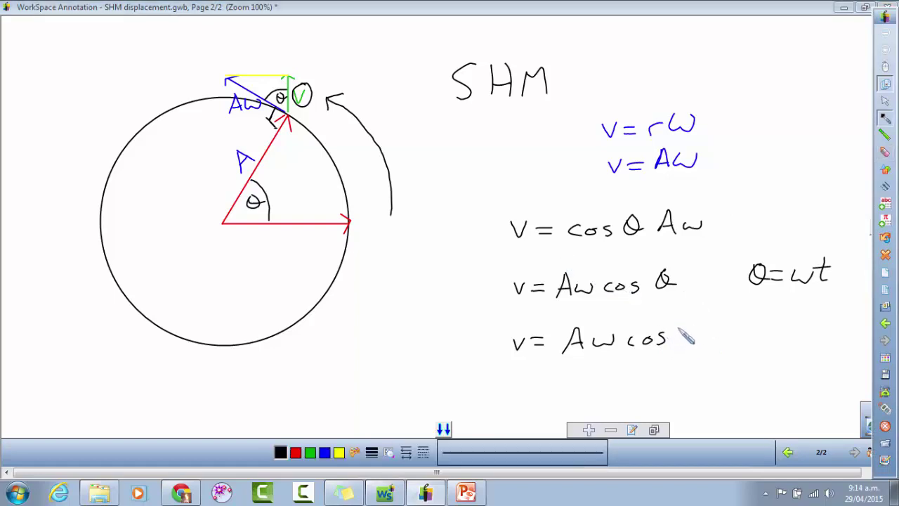
left_click_drag(681, 328, 692, 348)
left_click_drag(710, 314, 713, 342)
left_click_drag(699, 326, 720, 323)
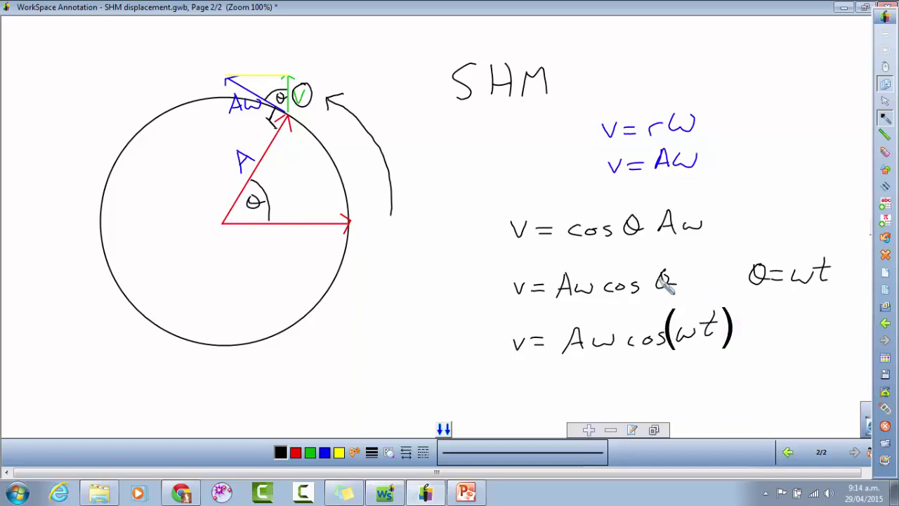